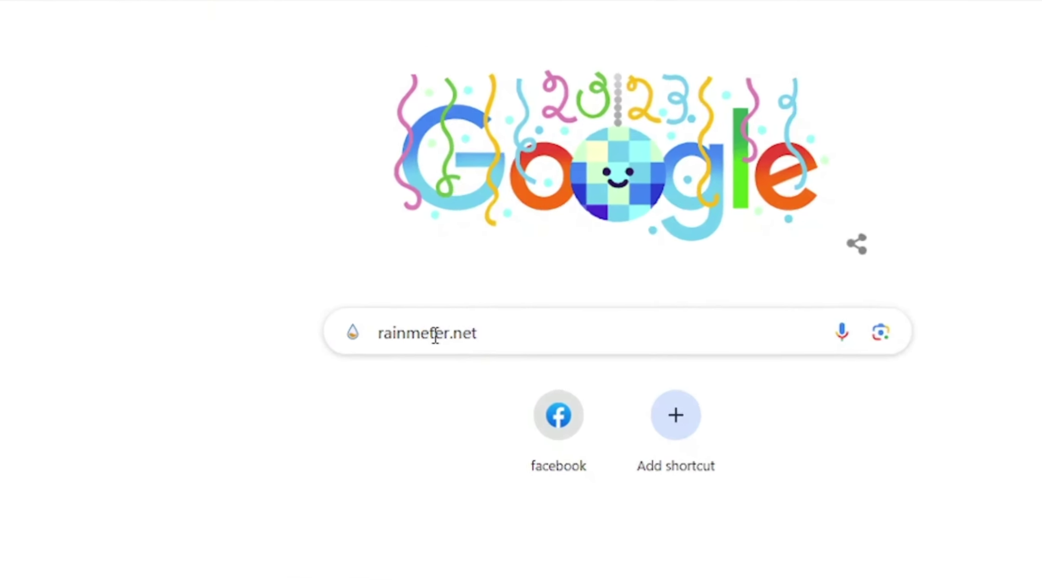
pyautogui.press('Return')
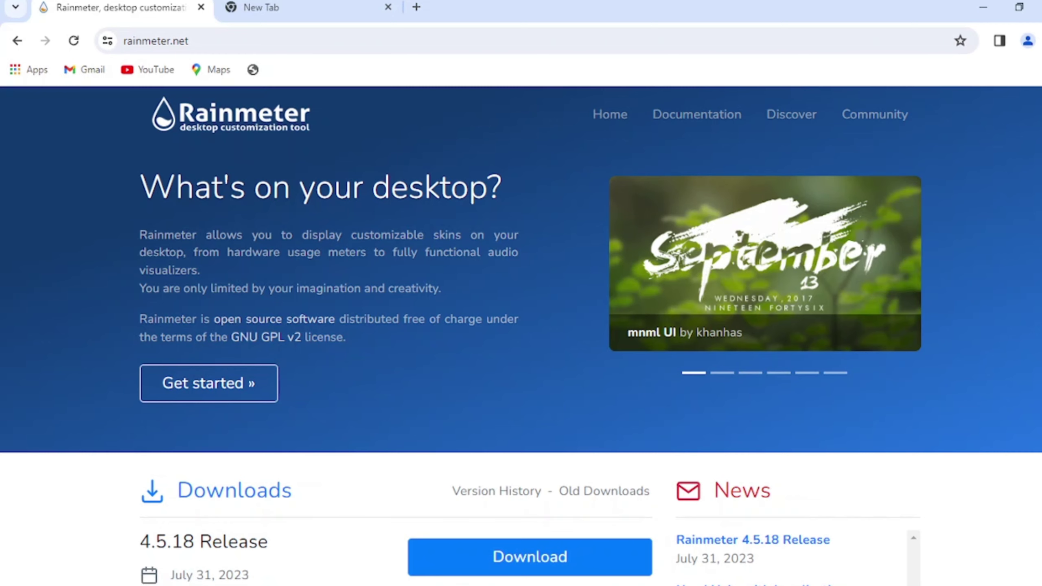
pyautogui.scroll(-3, 521, 326)
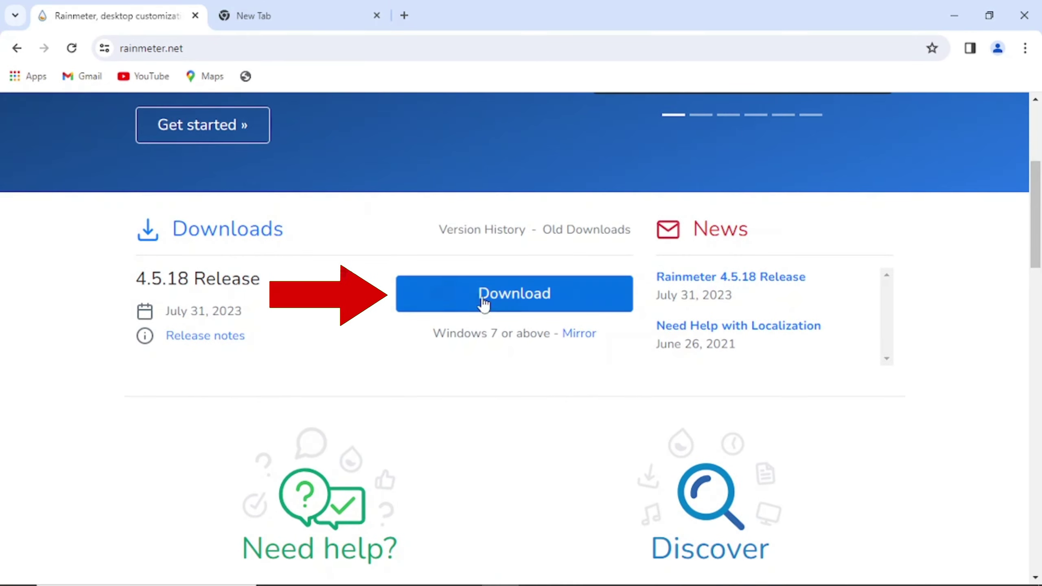
# - Download the Rainmeter 4.5.18 installer and run Rainmeter-4.5.18.exe from Chrome's downloads
pyautogui.click(528, 296)
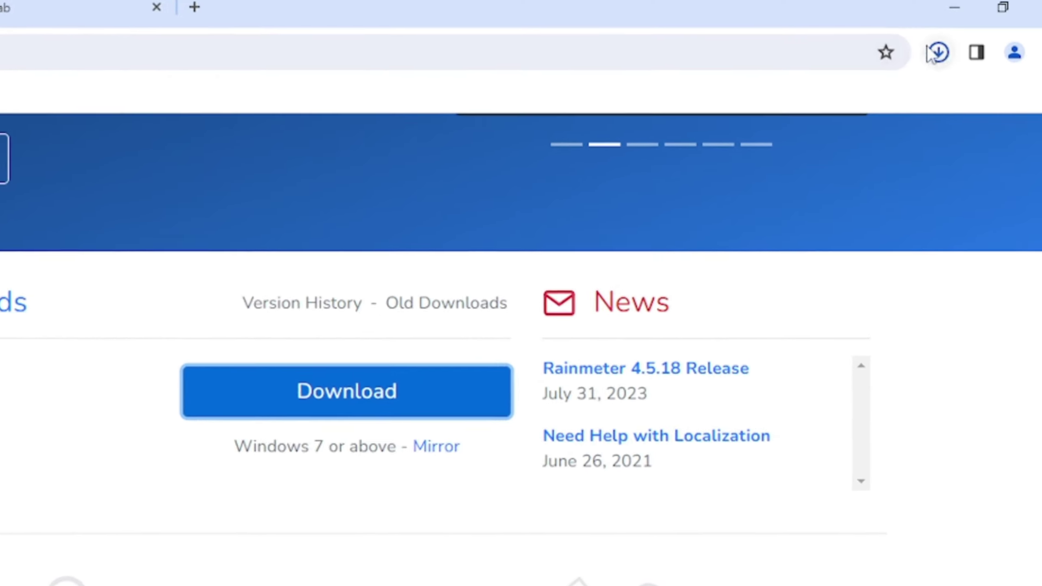
pyautogui.click(939, 54)
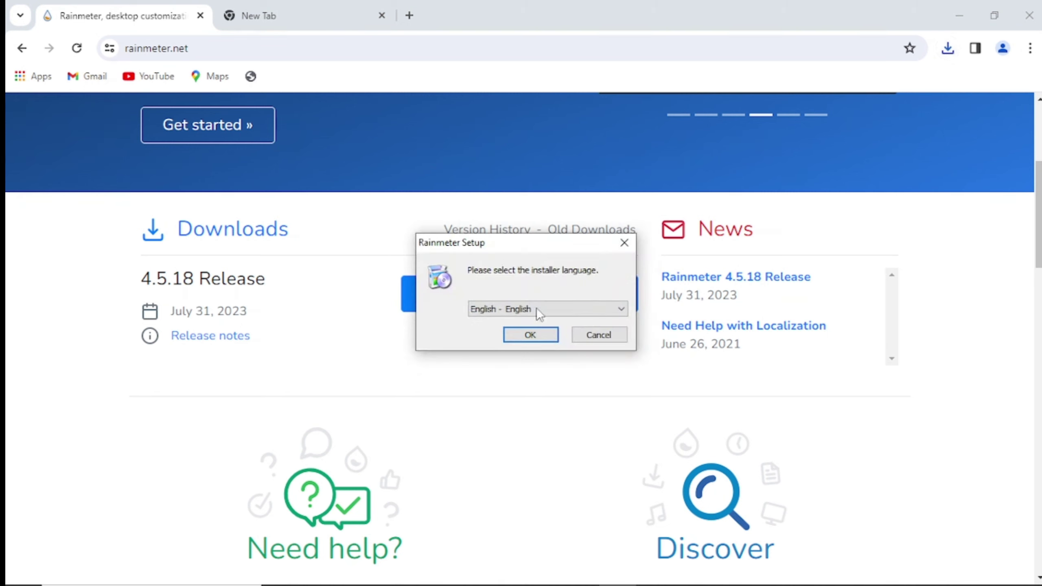
# - Install Rainmeter in English as a Standard installation and launch it when setup finishes
pyautogui.click(528, 338)
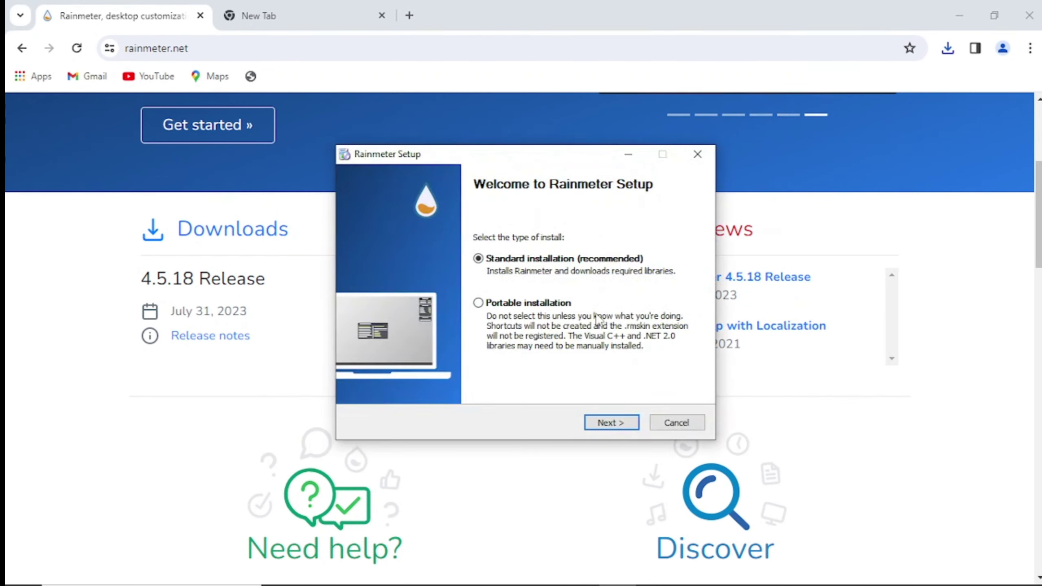
pyautogui.click(604, 422)
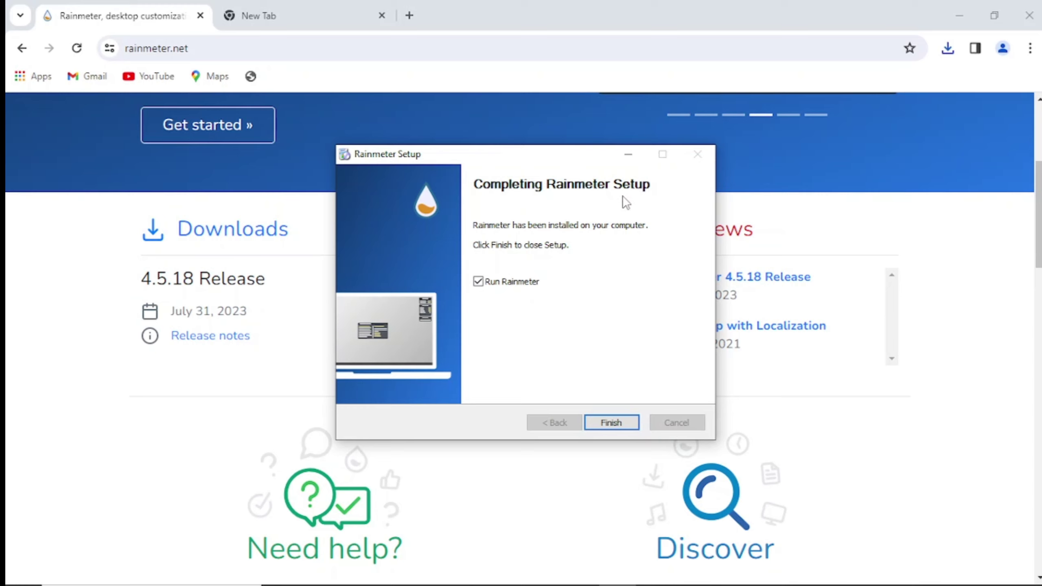
pyautogui.click(608, 424)
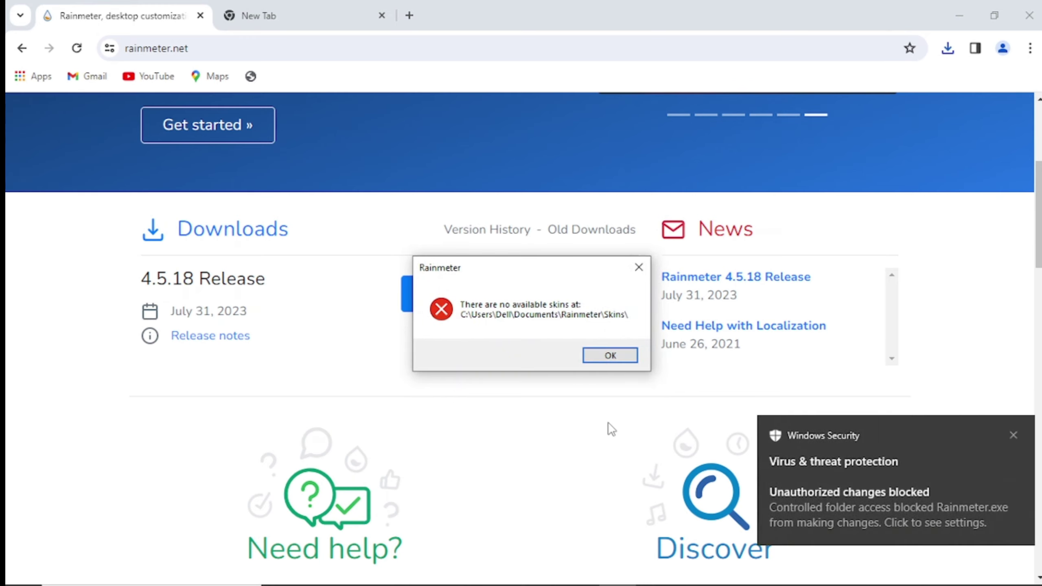
# - Dismiss the no-skins error, then minimise Chrome and restore it from the taskbar
pyautogui.click(642, 267)
pyautogui.click(963, 10)
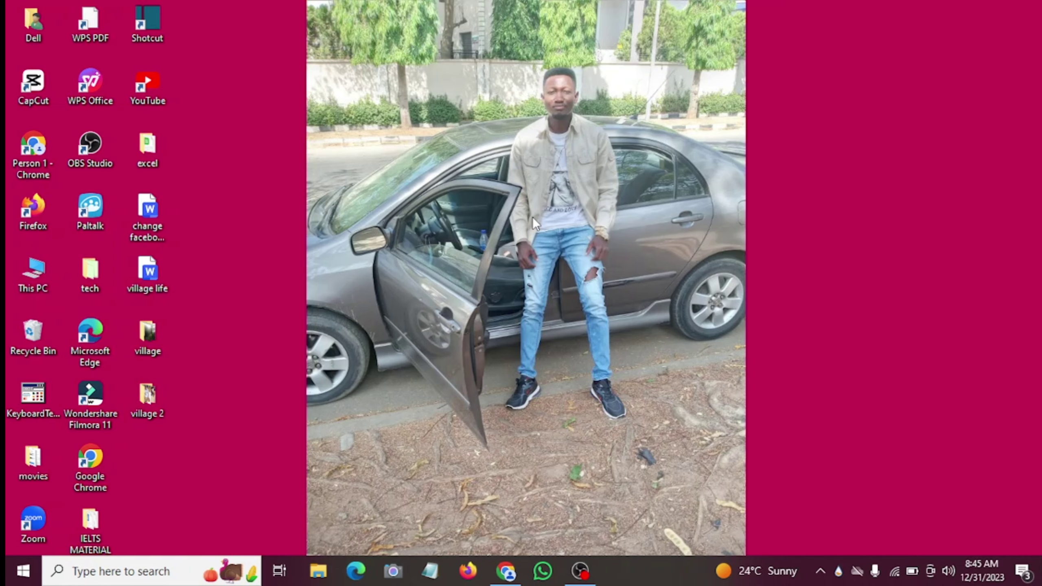
pyautogui.click(506, 571)
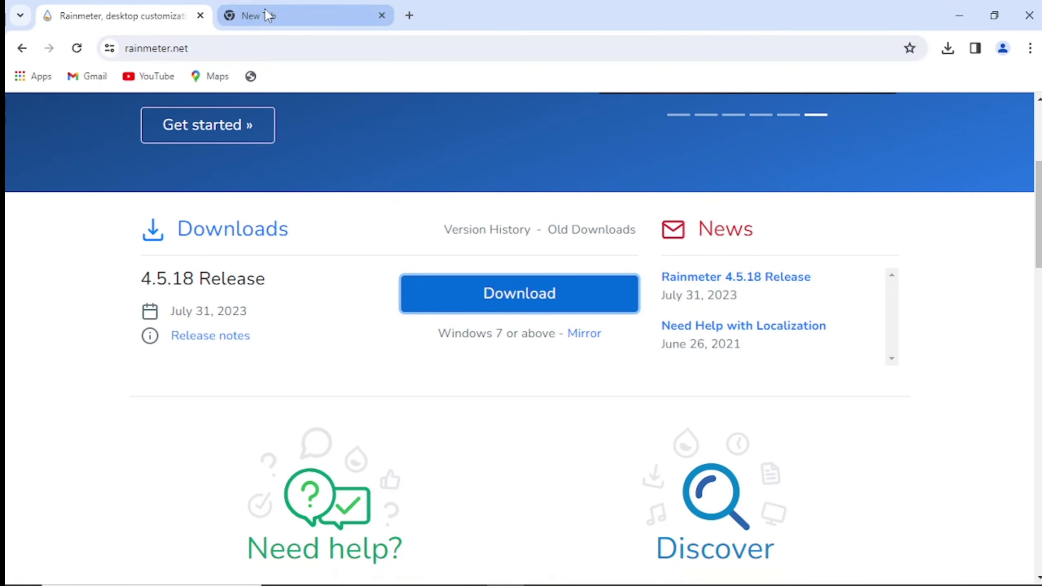
# - Google 'elegantclock' in the new tab and open the VisualSkins Elegant Clock Rainmeter Skin result
pyautogui.click(268, 17)
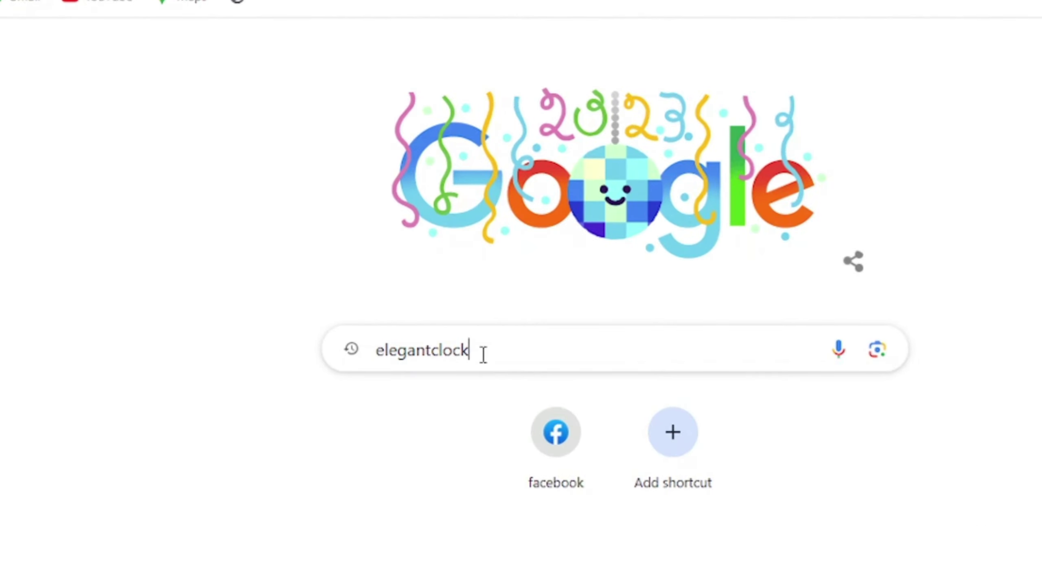
pyautogui.press('Return')
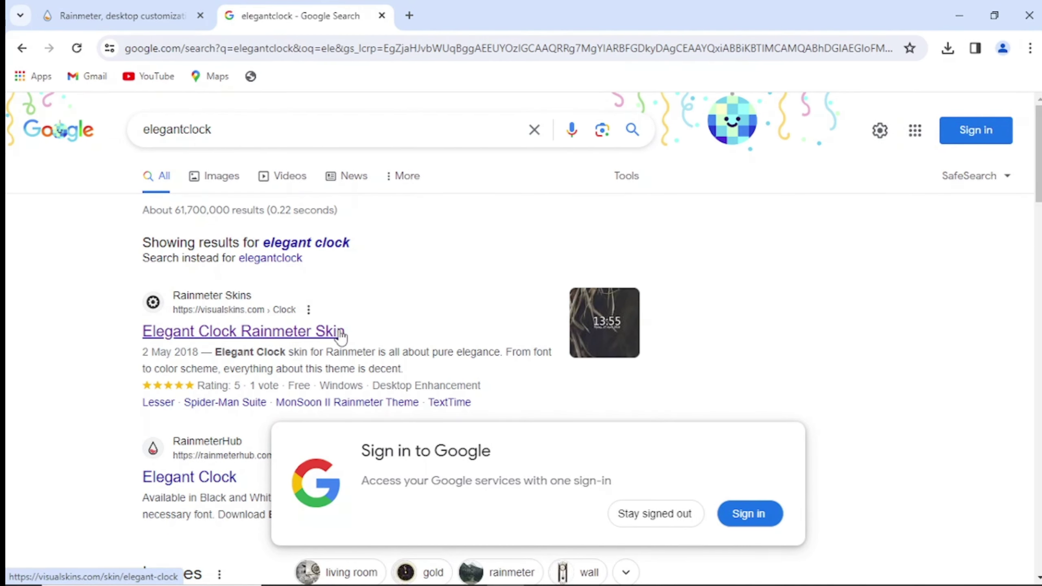
pyautogui.click(222, 337)
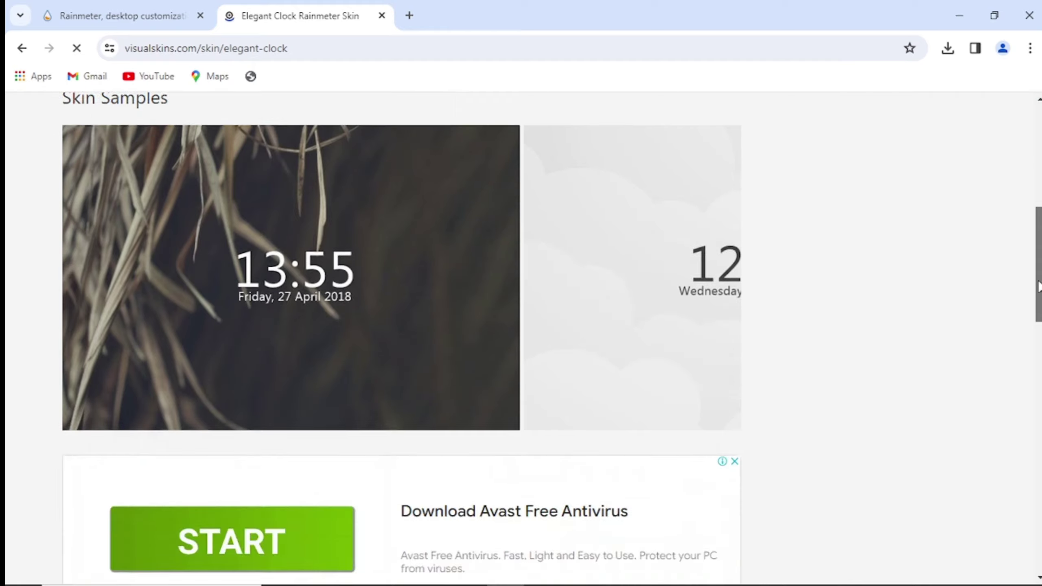
pyautogui.moveTo(1034, 173); pyautogui.dragTo(1039, 387)
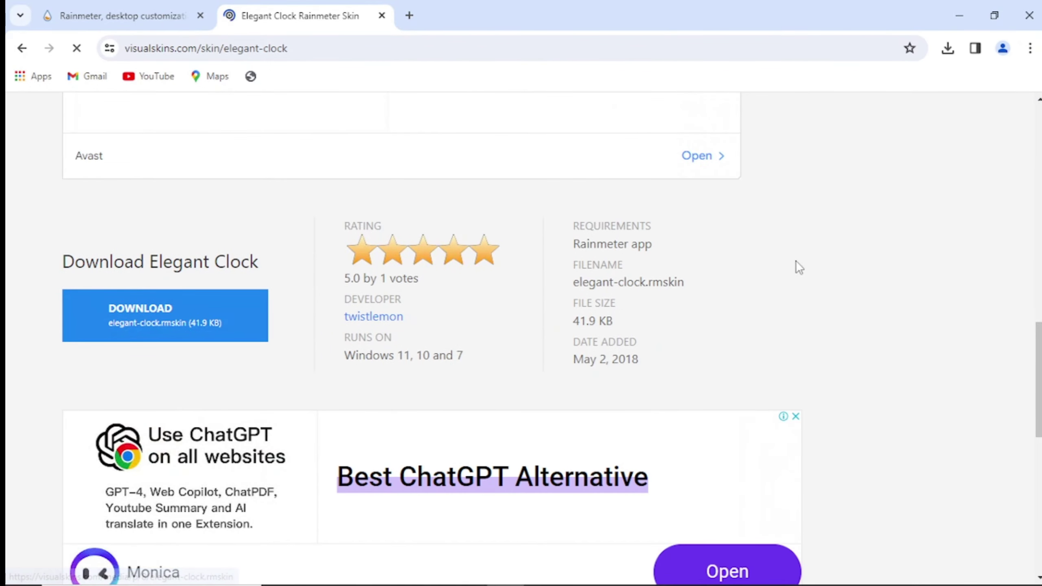
pyautogui.moveTo(1035, 344); pyautogui.dragTo(1039, 438)
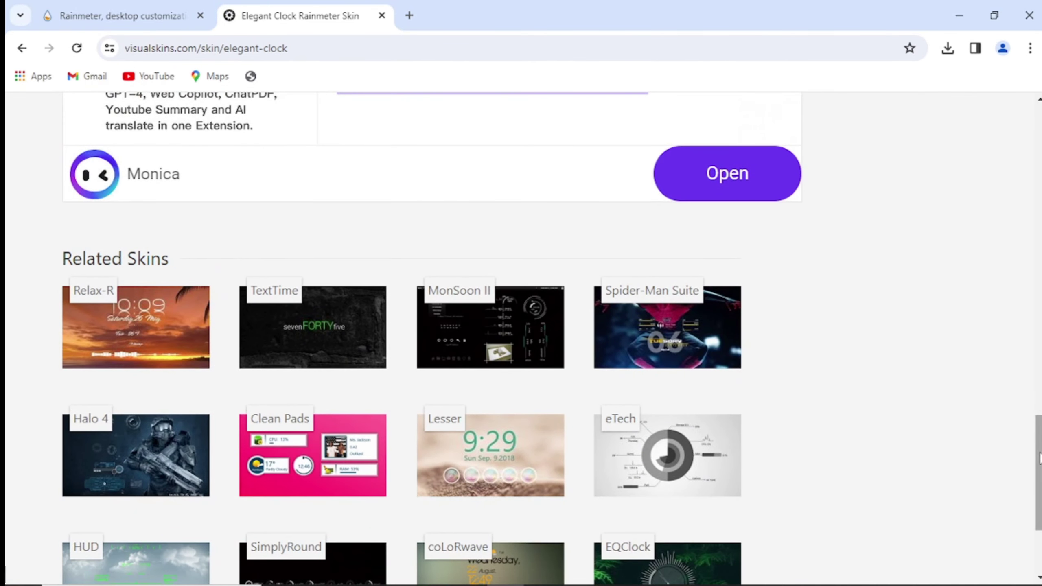
pyautogui.moveTo(1039, 459); pyautogui.dragTo(1039, 370)
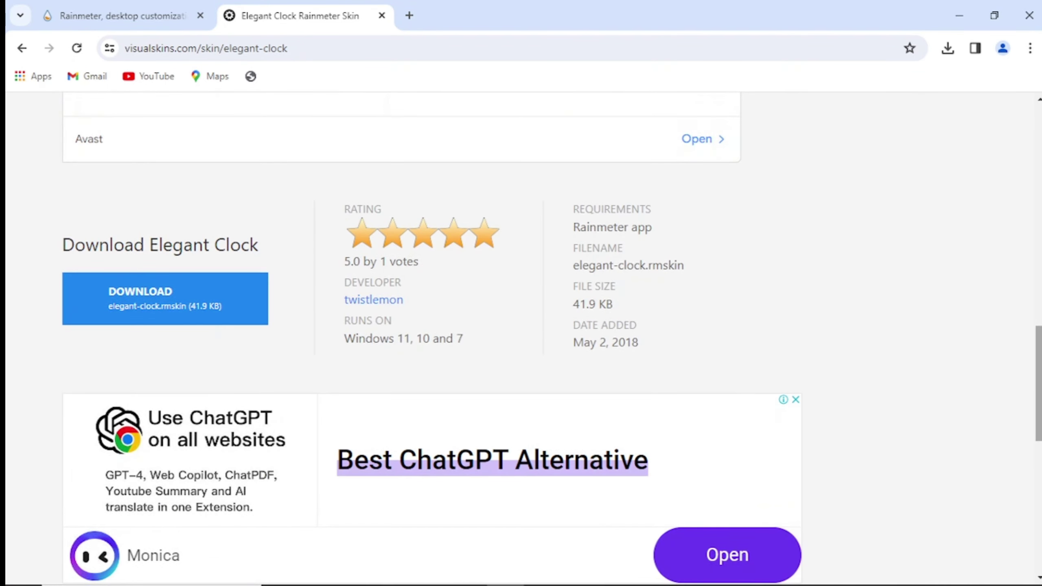
# - Download elegant-clock.rmskin from VisualSkins and close the full-page ad
pyautogui.click(136, 303)
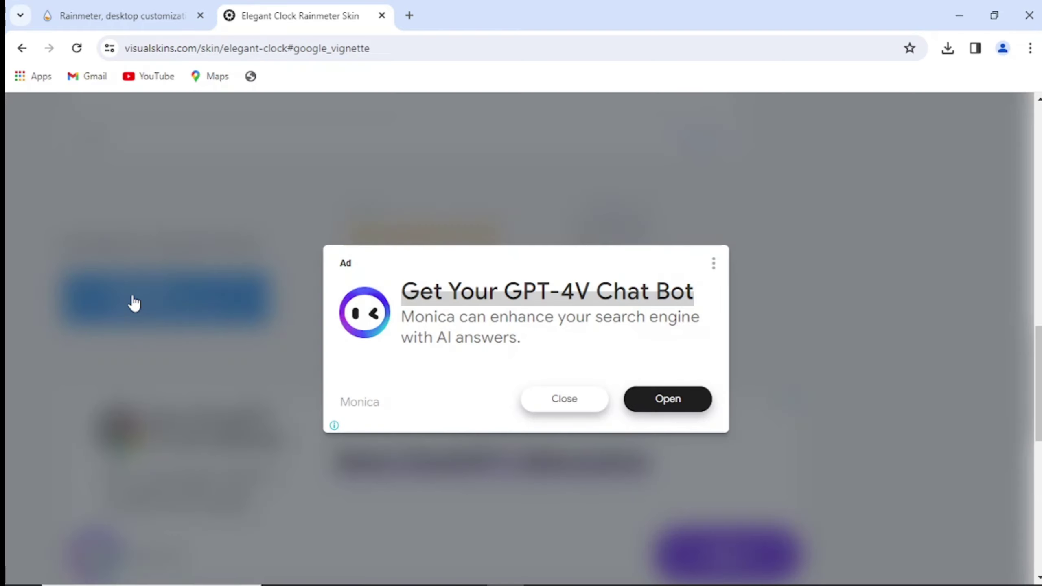
pyautogui.click(550, 400)
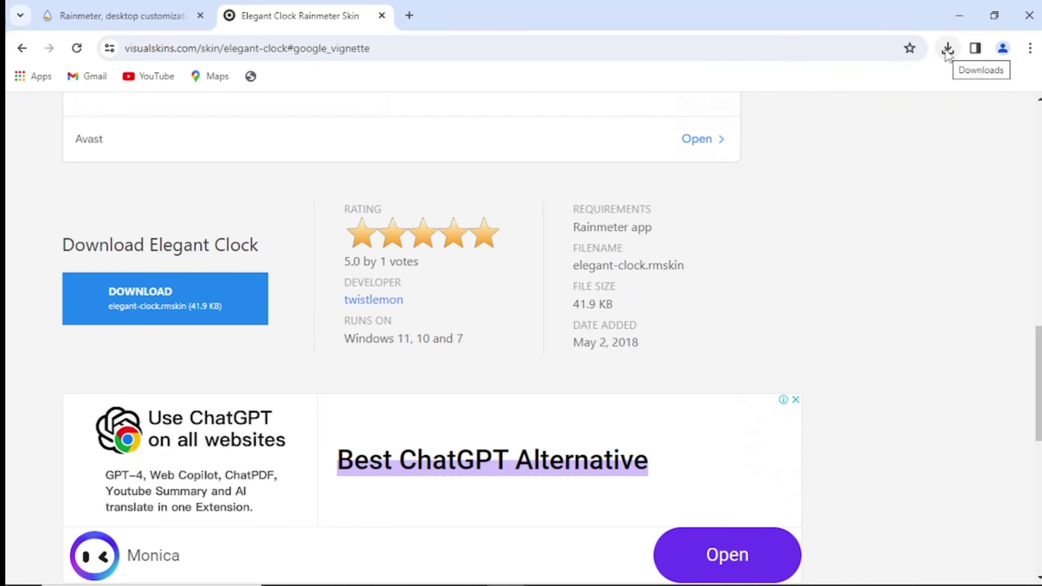
# - Open elegant-clock.rmskin from Chrome's download history and install it with Rainmeter Skin Installer
pyautogui.click(948, 53)
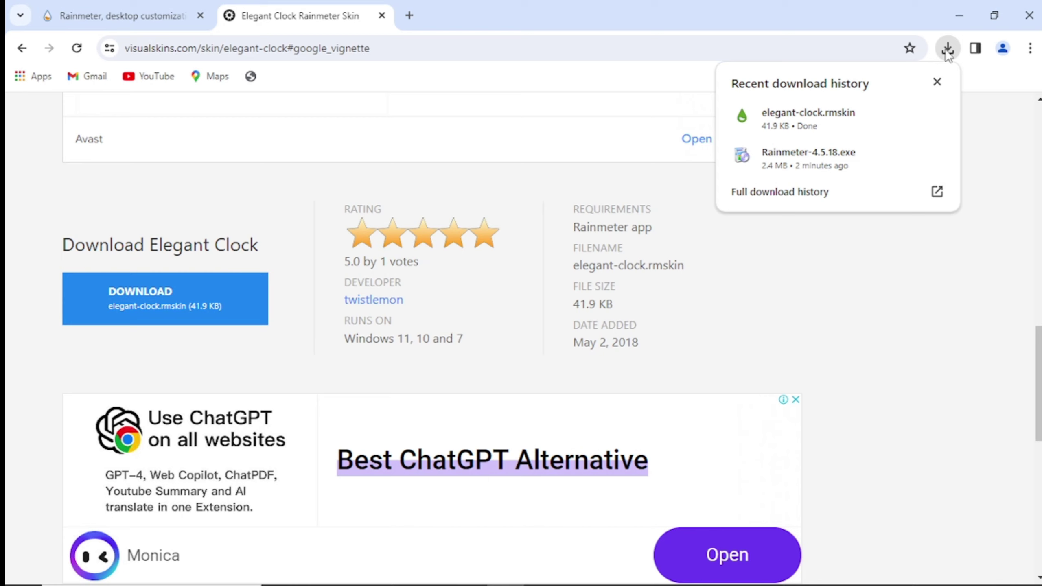
pyautogui.click(821, 113)
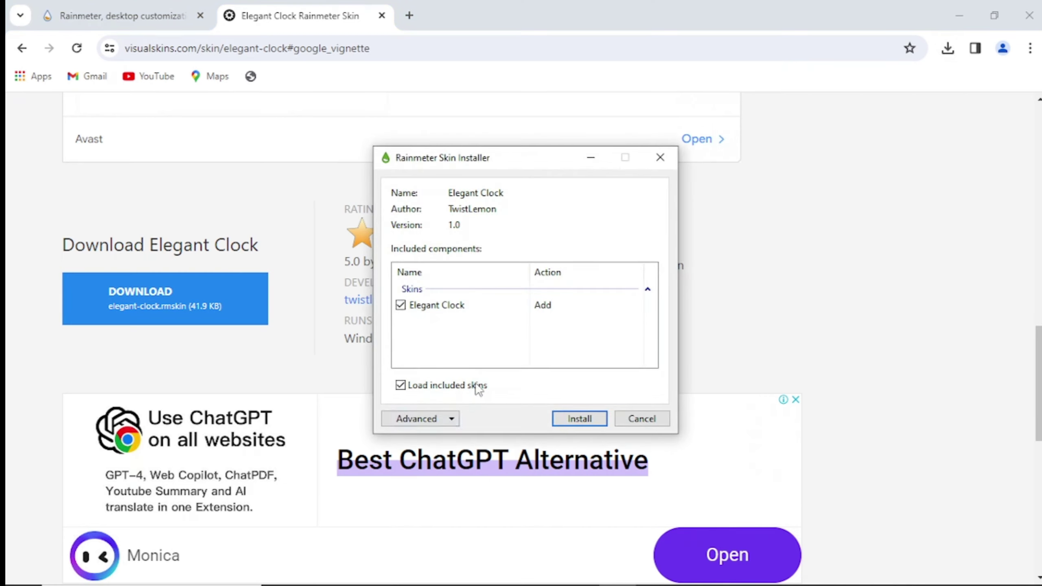
pyautogui.click(580, 421)
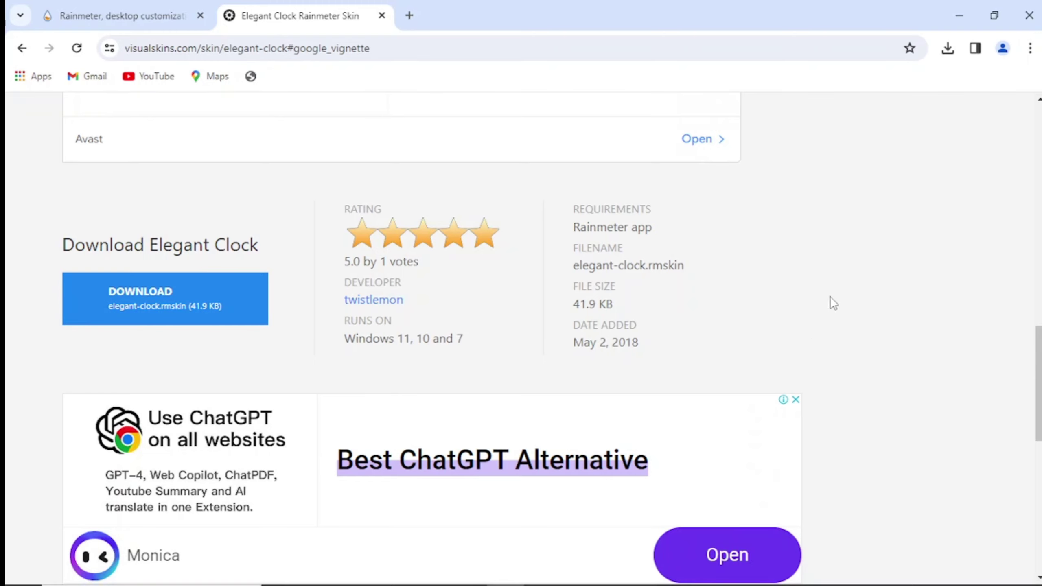
# - Minimise Chrome and open Manage Rainmeter from the Rainmeter icon in the hidden tray icons
pyautogui.click(967, 14)
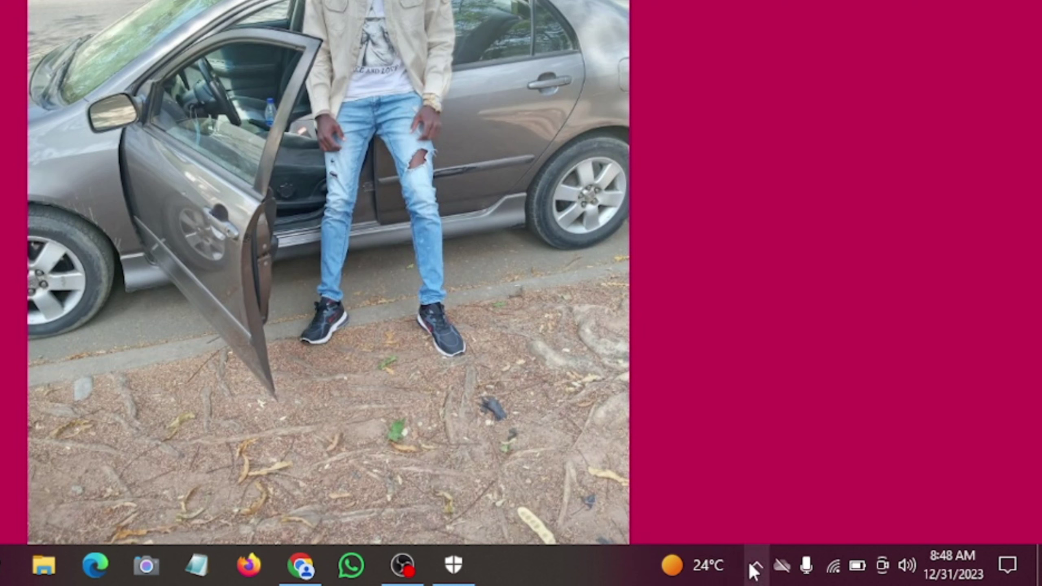
pyautogui.click(756, 568)
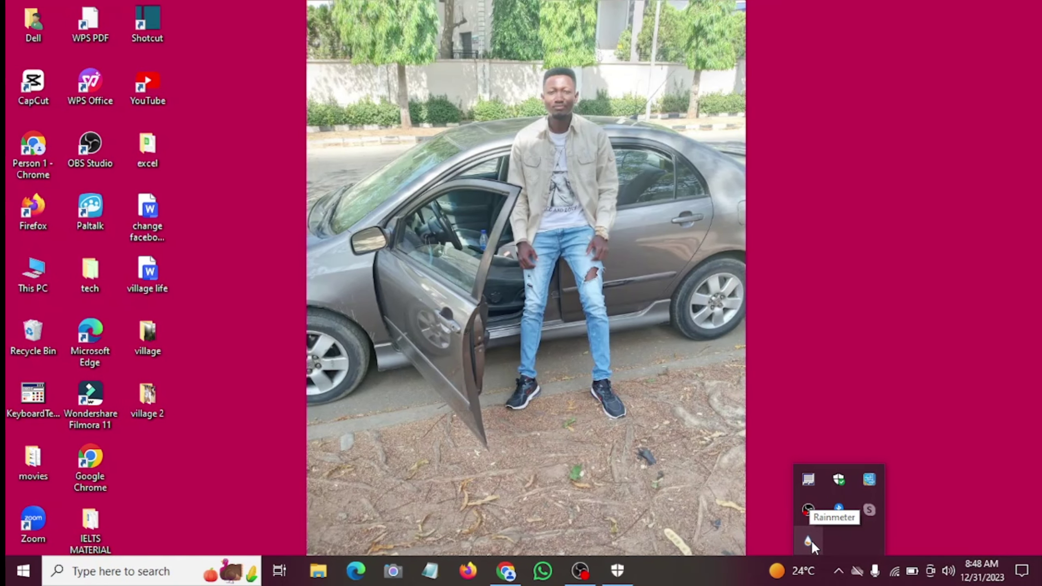
pyautogui.click(812, 540)
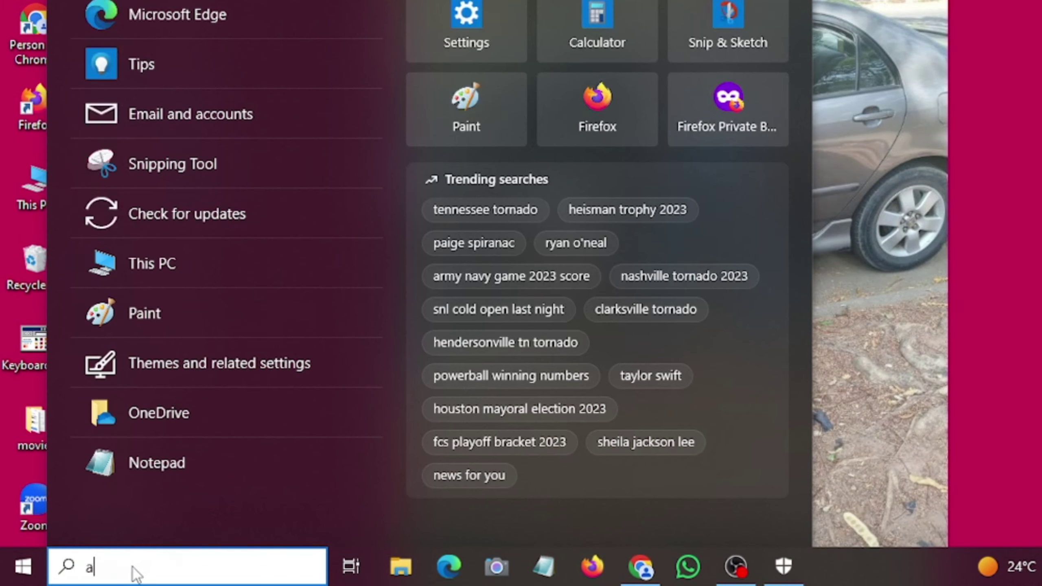
pyautogui.write('rai')
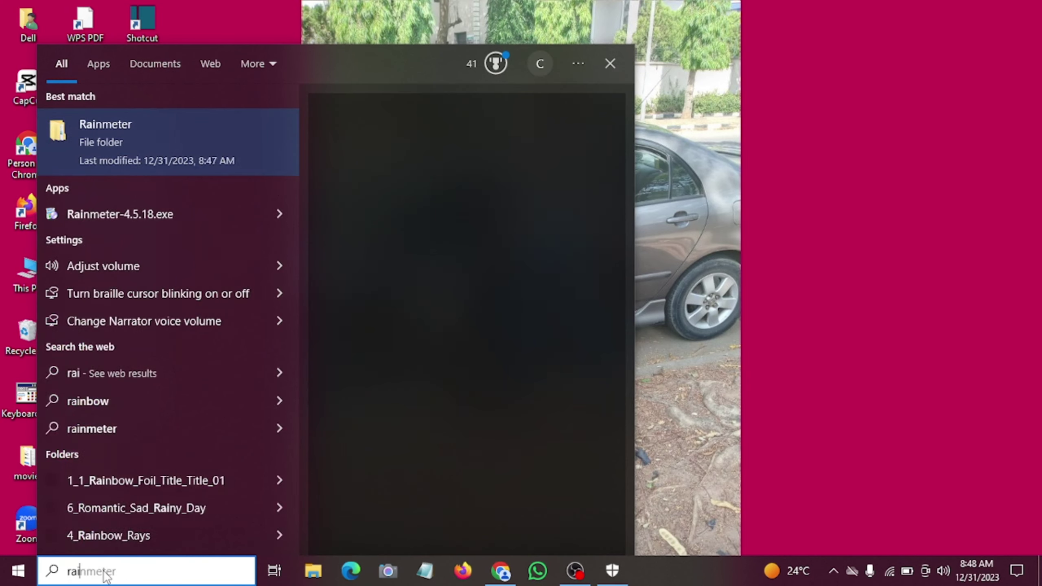
pyautogui.write('n')
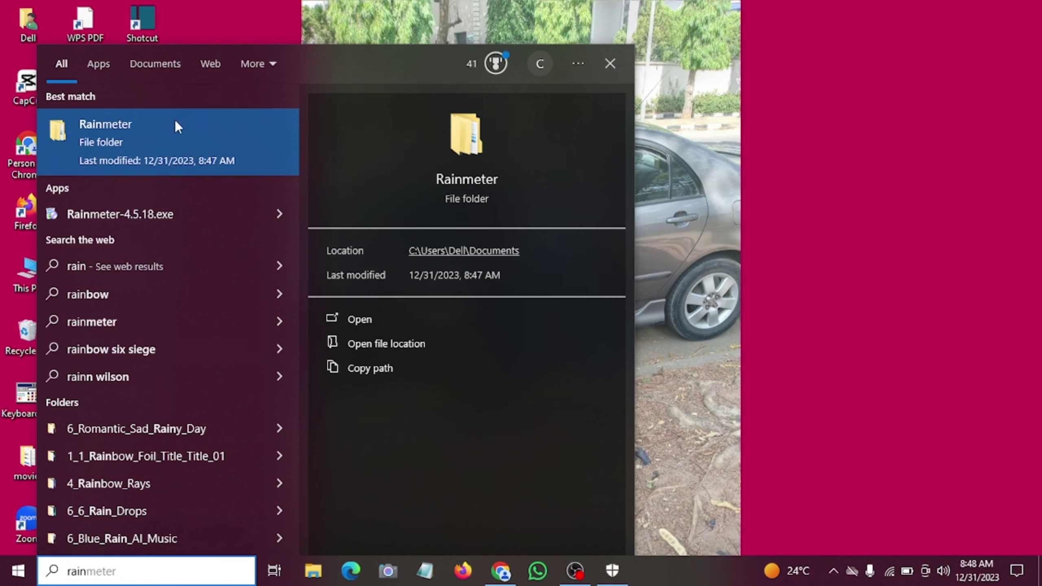
pyautogui.click(739, 283)
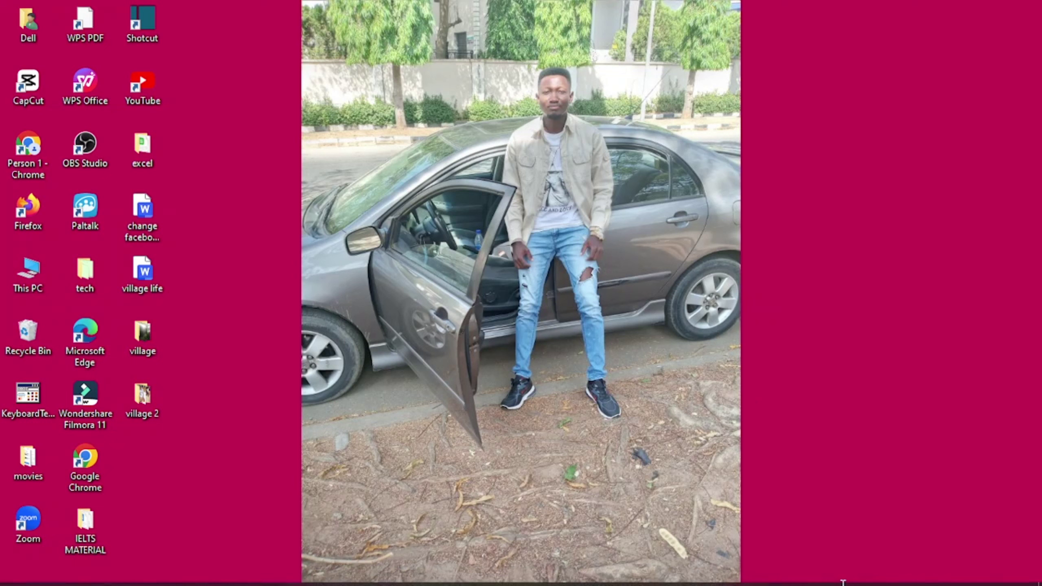
pyautogui.click(832, 571)
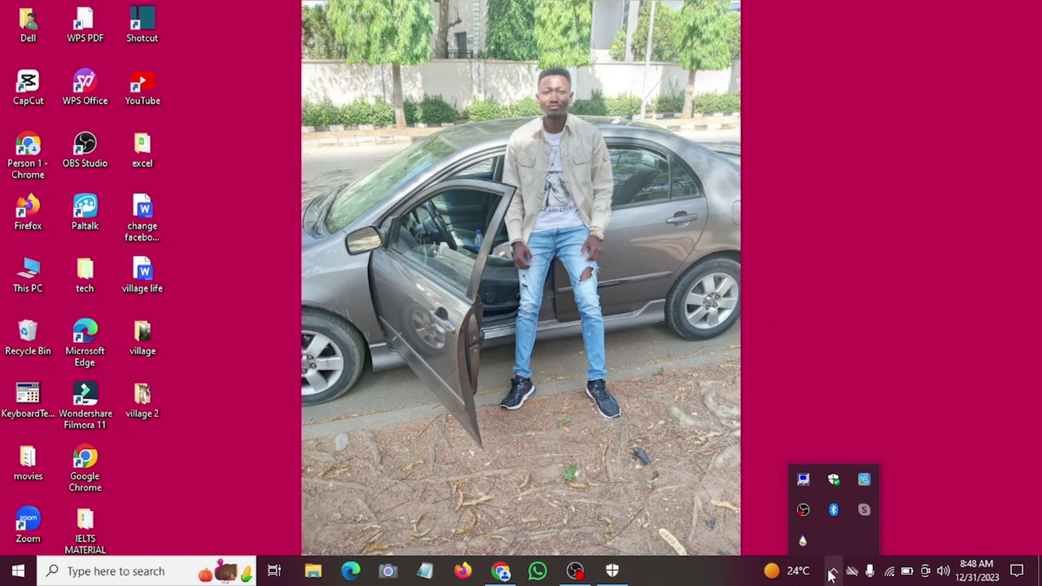
pyautogui.click(804, 537)
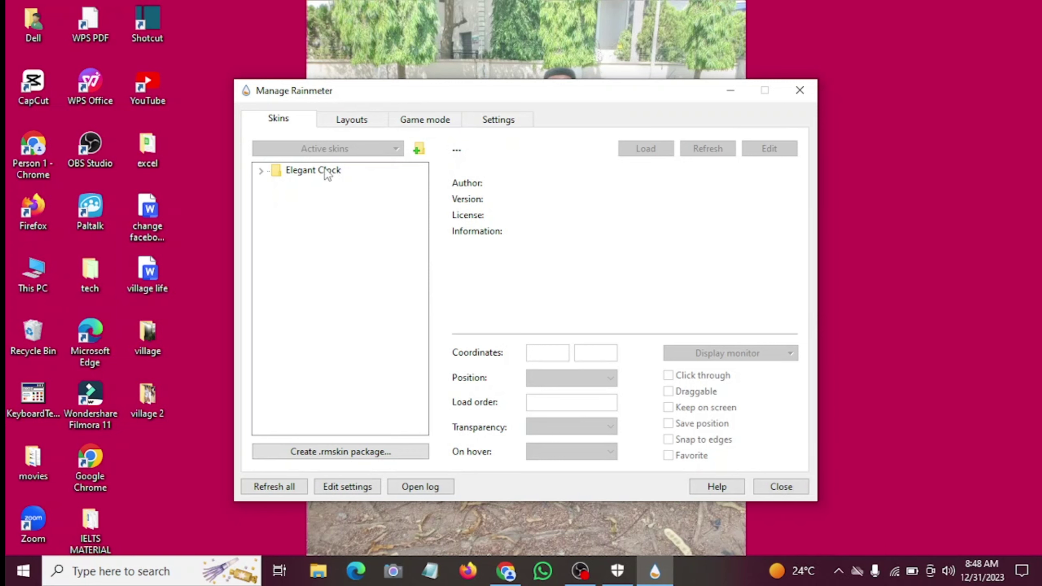
# - Load Elegant Clock's LightClock.ini skin and drag the manager window below the clock
pyautogui.click(327, 174)
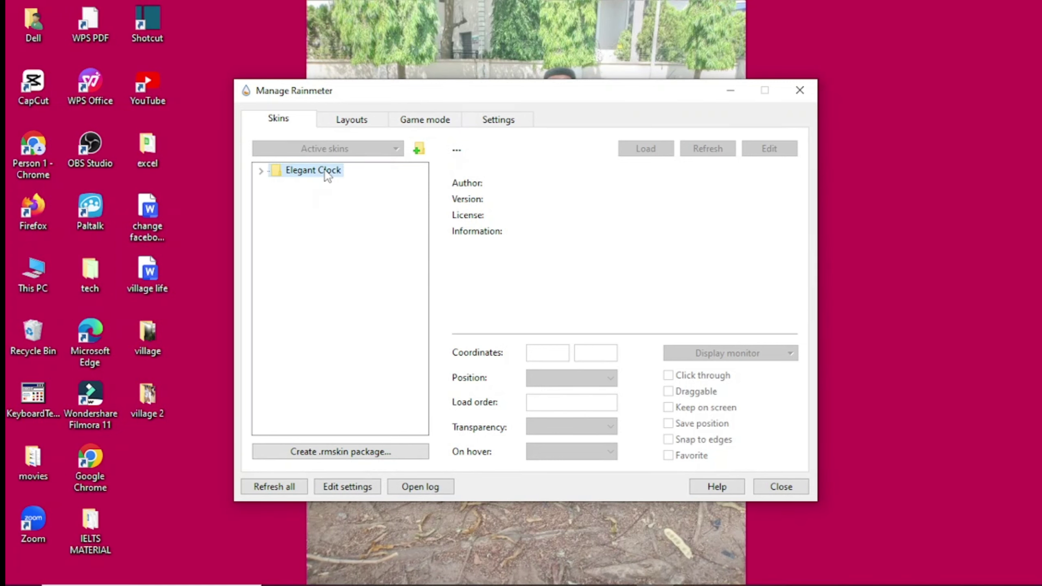
pyautogui.doubleClick(327, 174)
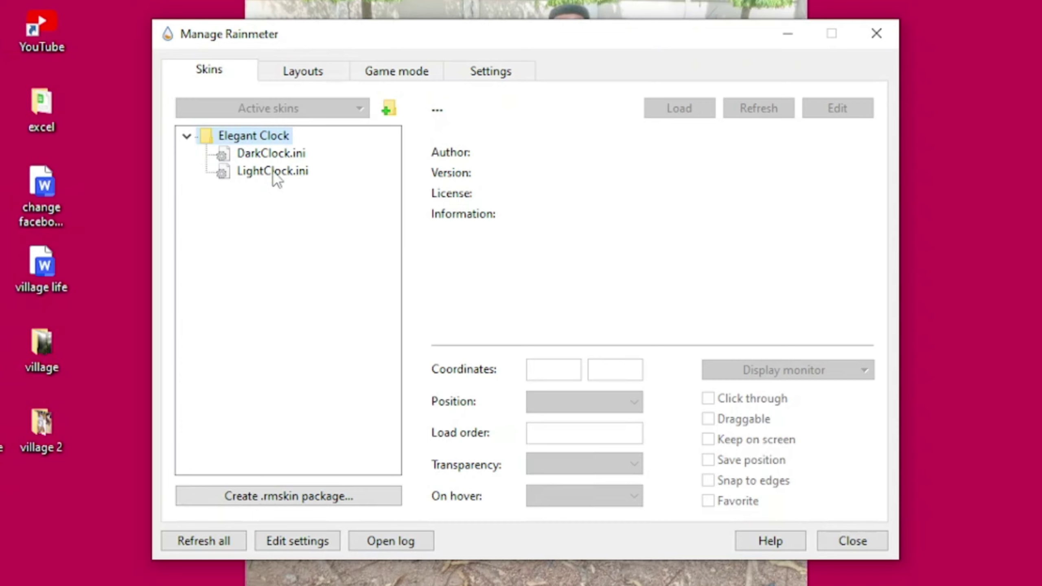
pyautogui.click(271, 179)
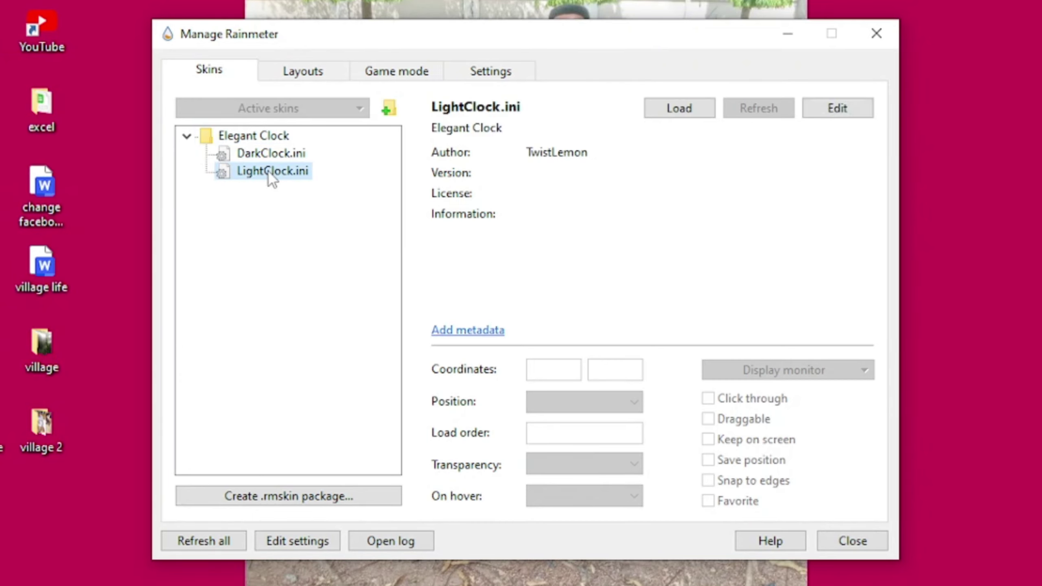
pyautogui.click(668, 112)
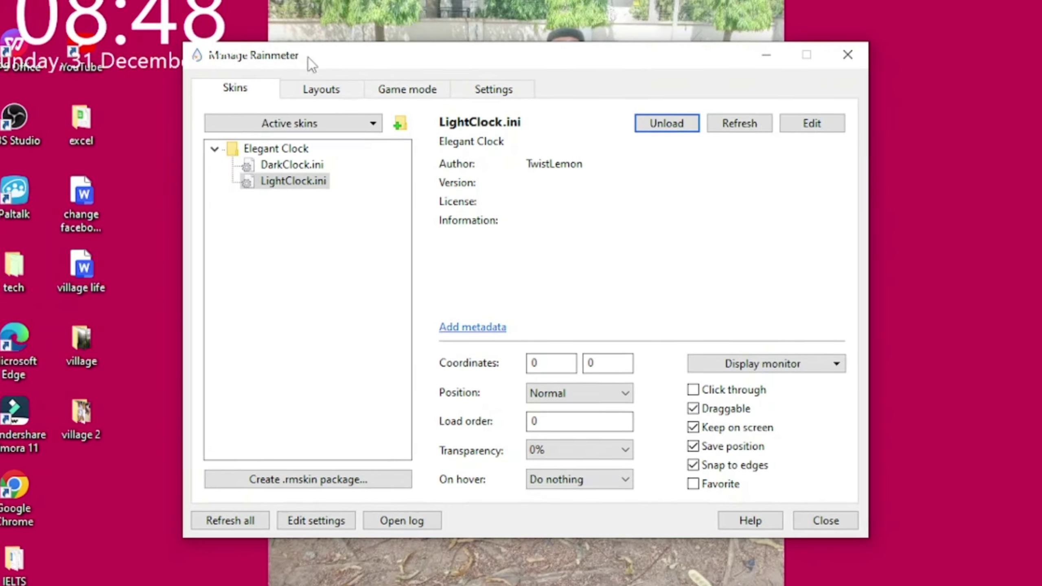
pyautogui.moveTo(309, 58)
pyautogui.mouseDown()
pyautogui.moveTo(339, 231)
pyautogui.moveTo(540, 137)
pyautogui.mouseUp()
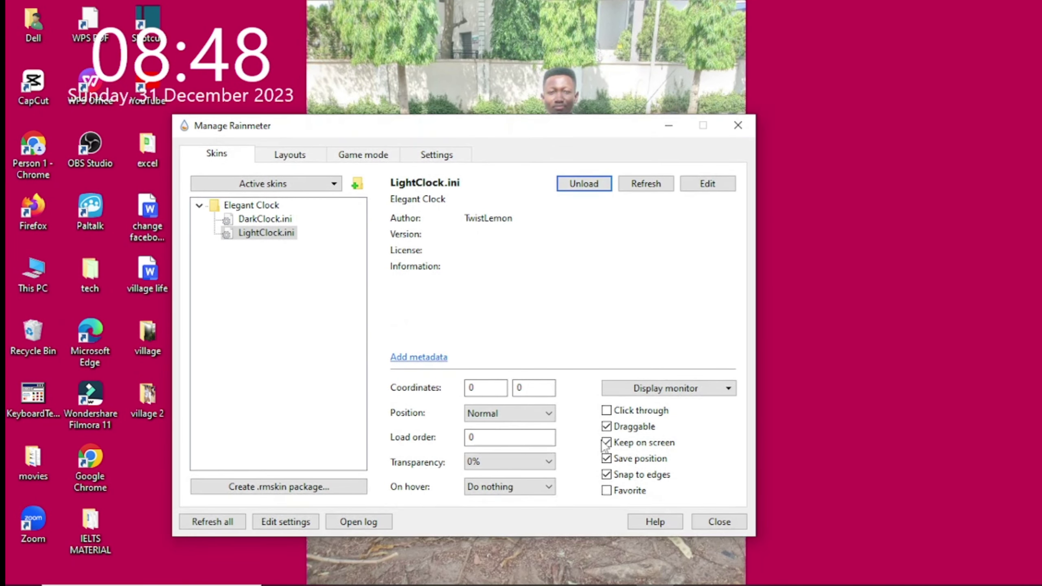
# - Close Manage Rainmeter and drag the clock widget to the desktop's upper-right corner
pyautogui.click(718, 522)
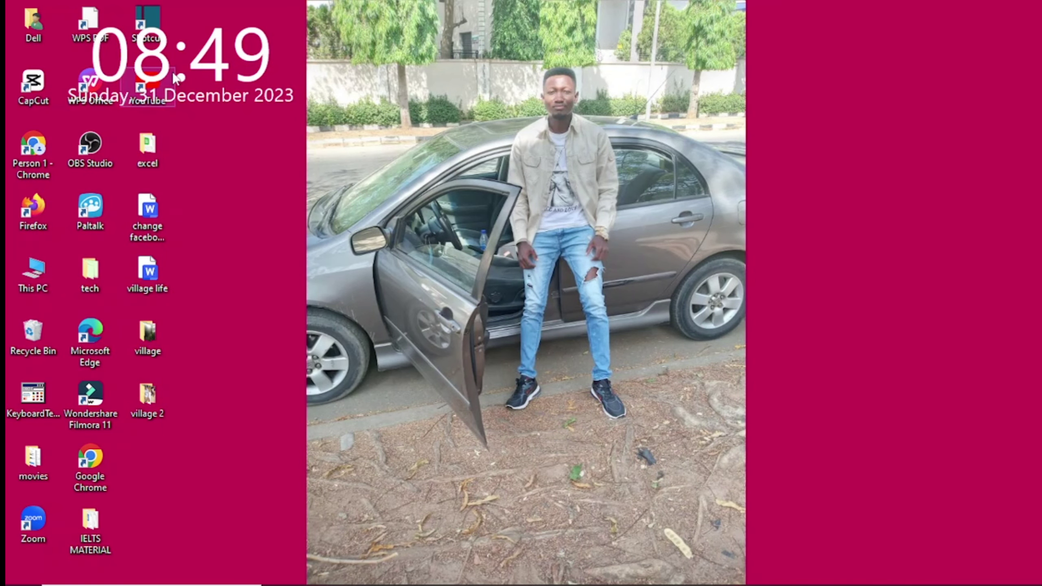
pyautogui.moveTo(210, 47)
pyautogui.mouseDown()
pyautogui.moveTo(913, 116)
pyautogui.moveTo(918, 93)
pyautogui.mouseUp()
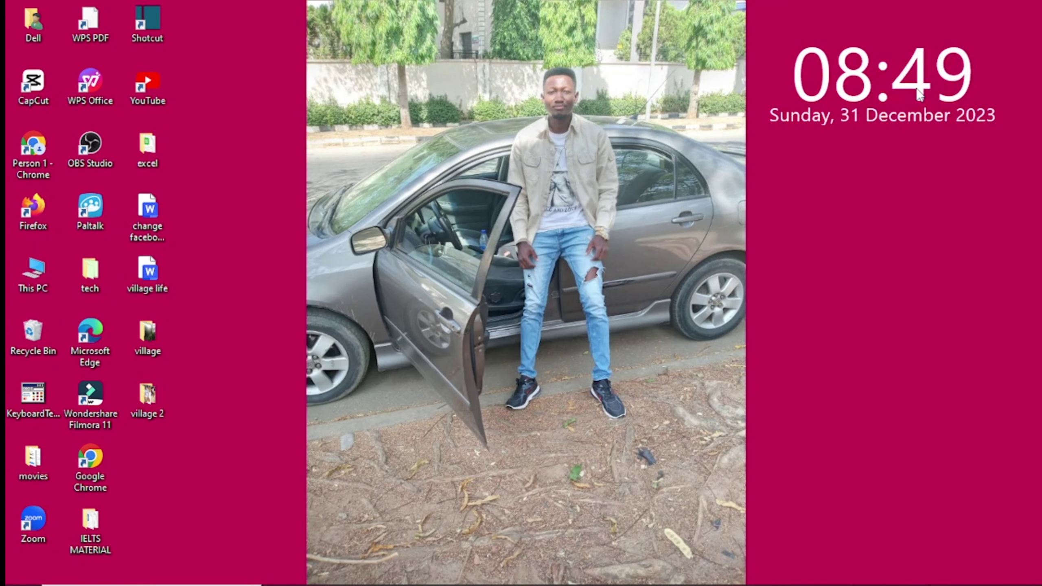